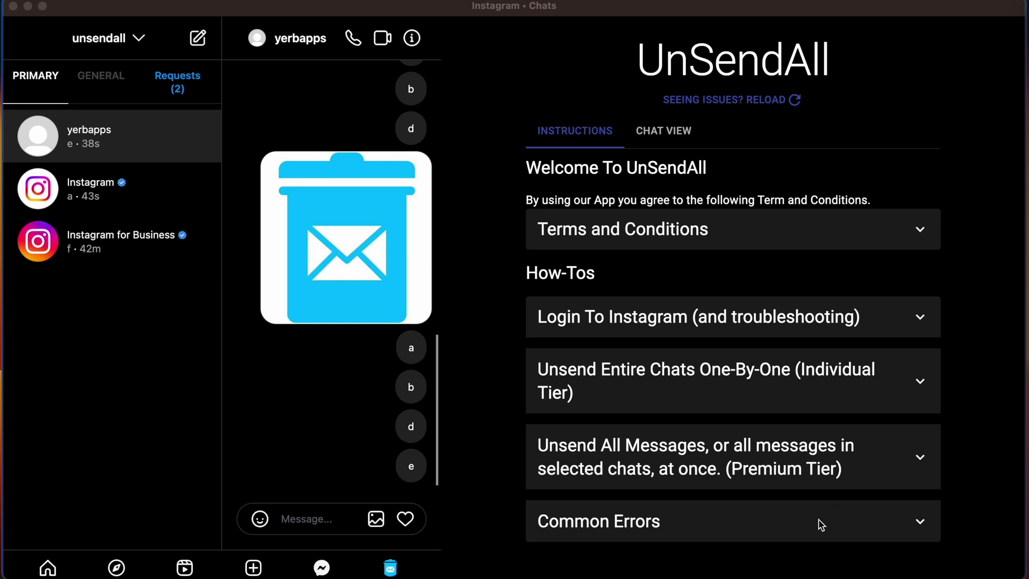
- Sync all inbox chats so yerbapps, Instagram and Instagram for Business appear as synced
{"action": "left_click", "coordinate": [678, 137]}
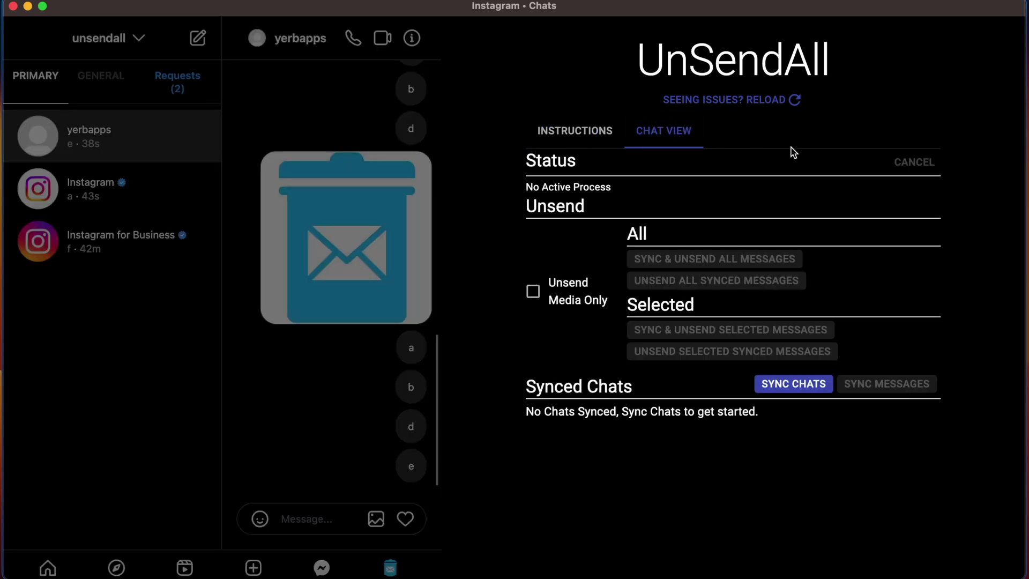
{"action": "left_click", "coordinate": [786, 390]}
{"action": "scroll", "coordinate": [786, 391], "scroll_direction": "down", "scroll_amount": 3}
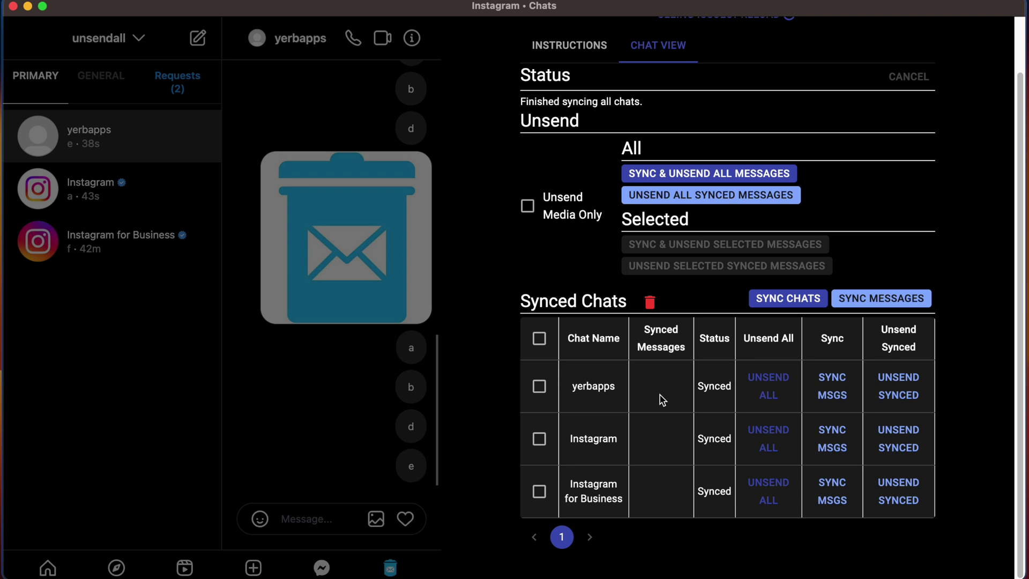
{"action": "mouse_move", "coordinate": [563, 220]}
{"action": "scroll", "coordinate": [667, 399], "scroll_direction": "up", "scroll_amount": 2}
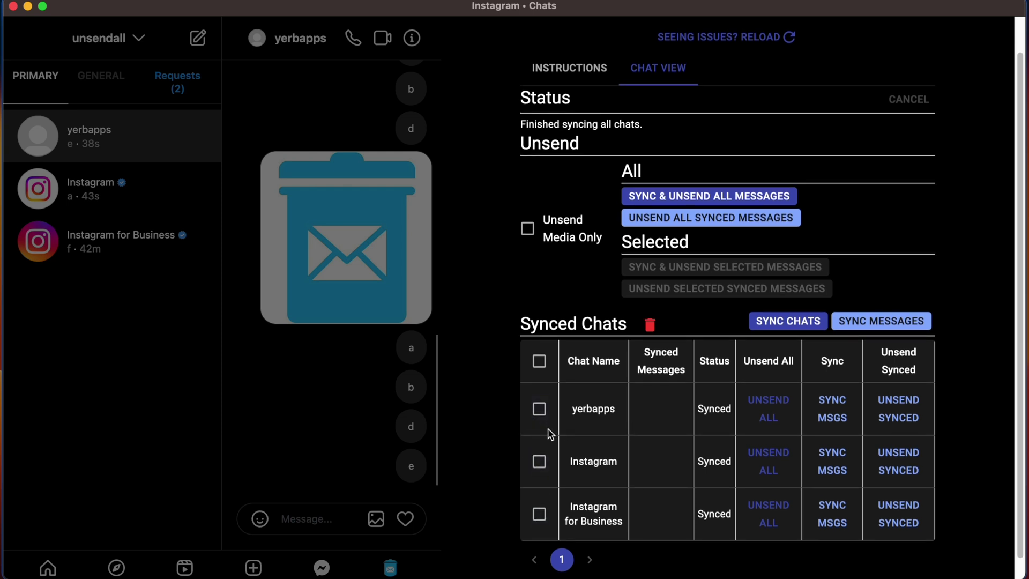
{"action": "scroll", "coordinate": [652, 439], "scroll_direction": "down", "scroll_amount": 1}
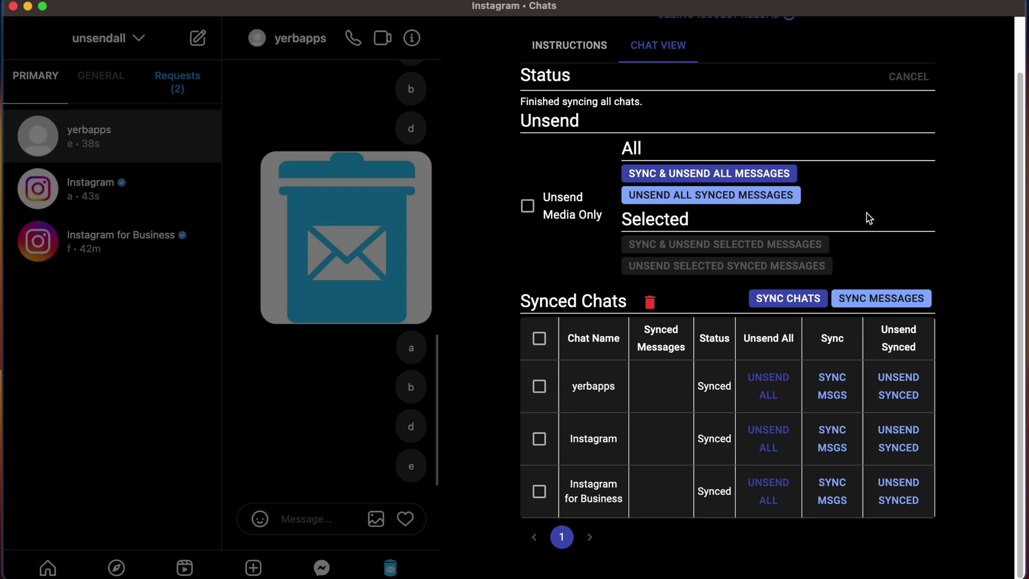
{"action": "left_click", "coordinate": [769, 177]}
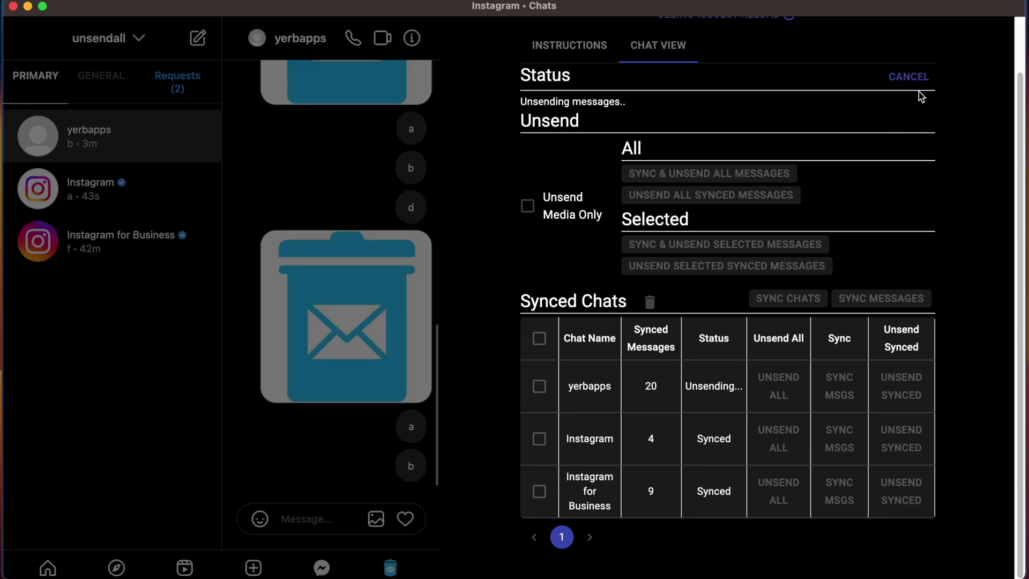
- Stop the unsend-all run and review synced counts: yerbapps 20, Instagram 4, Instagram for Business 9
{"action": "left_click", "coordinate": [908, 78]}
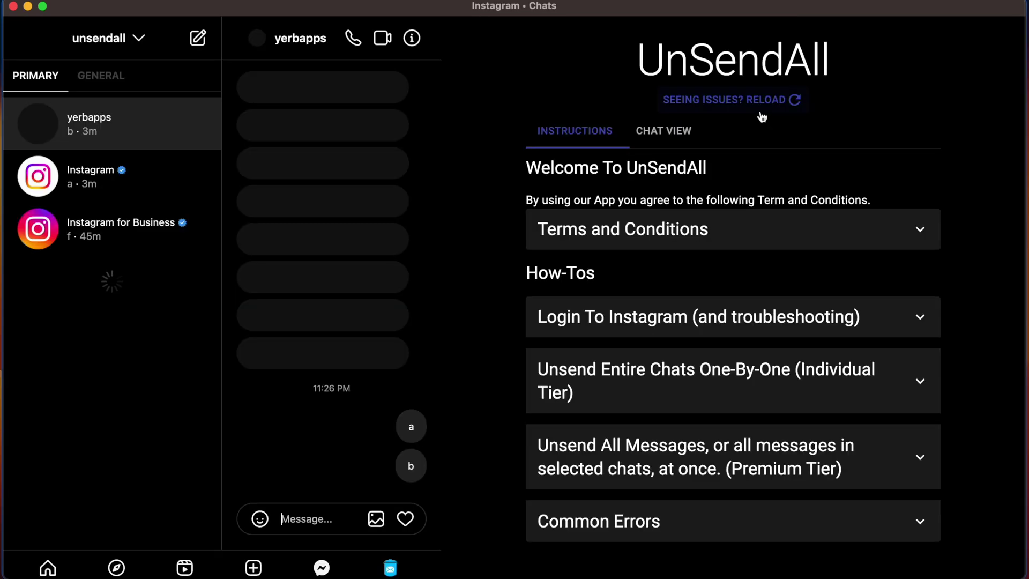
{"action": "left_click", "coordinate": [677, 128]}
{"action": "scroll", "coordinate": [776, 180], "scroll_direction": "down", "scroll_amount": 3}
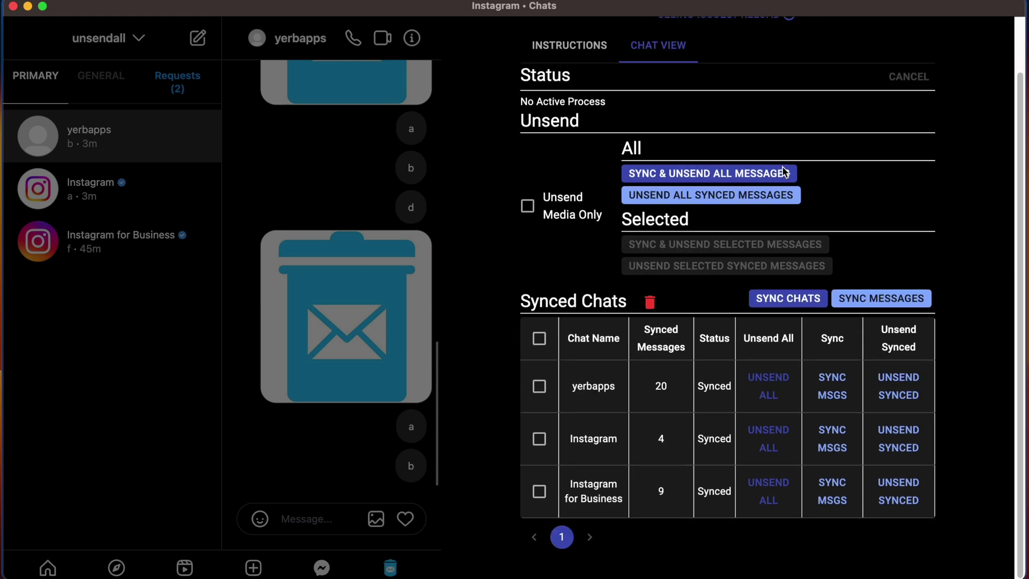
- Briefly unsend all synced messages, then cancel and return to the chat list, with yerbapps at 19
{"action": "left_click", "coordinate": [790, 201]}
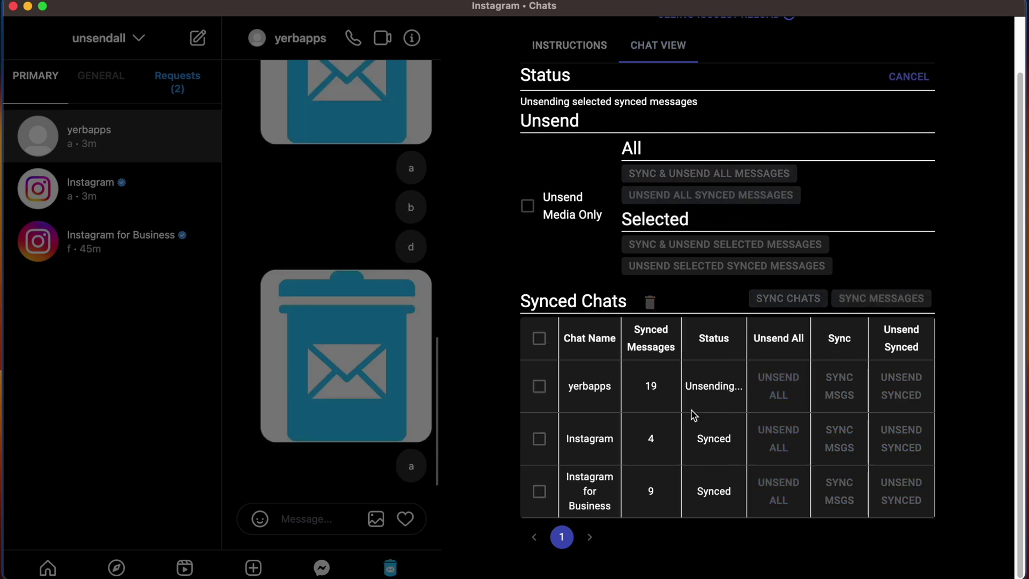
{"action": "left_click", "coordinate": [916, 83]}
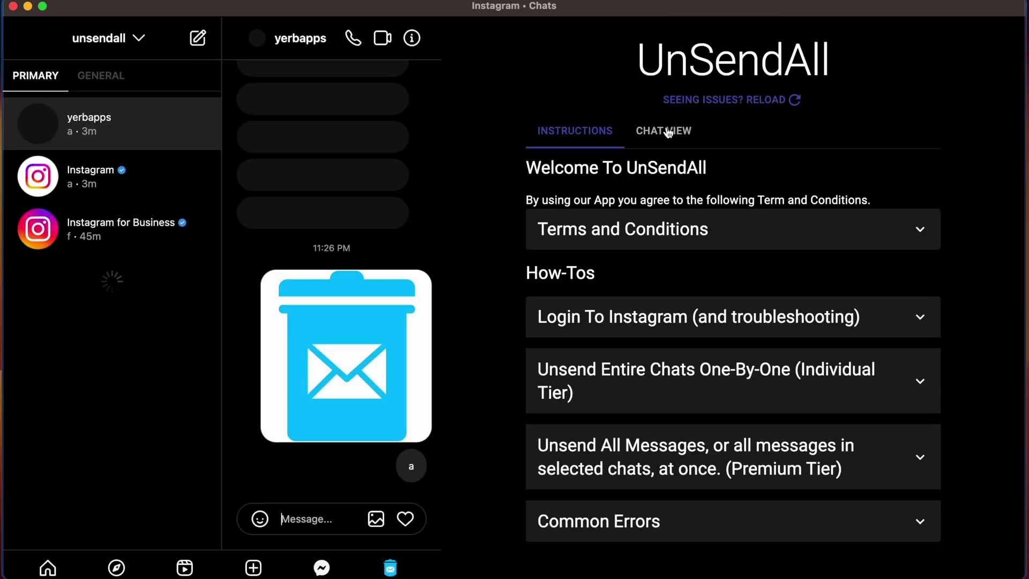
{"action": "left_click", "coordinate": [668, 133]}
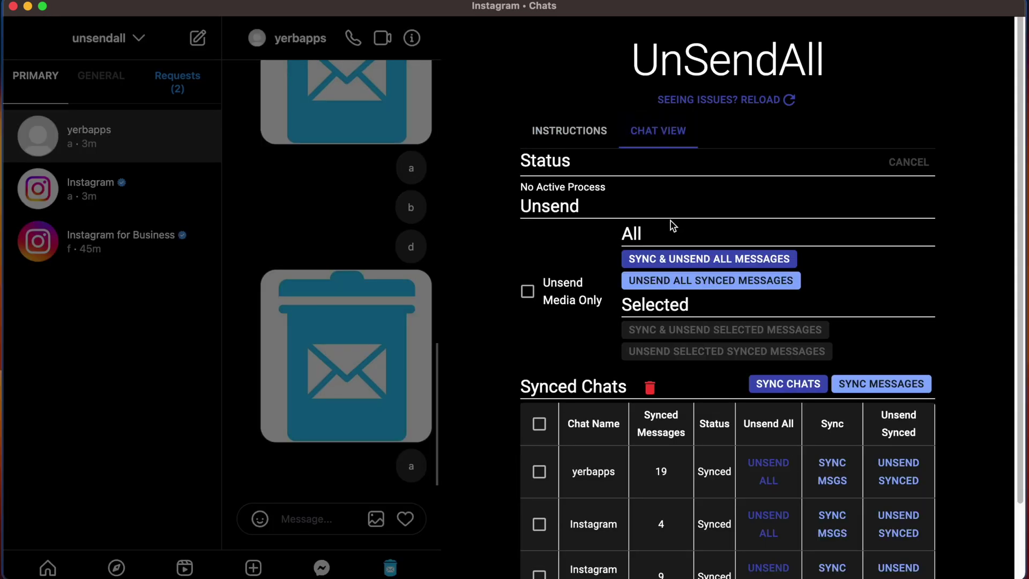
{"action": "scroll", "coordinate": [670, 222], "scroll_direction": "down", "scroll_amount": 3}
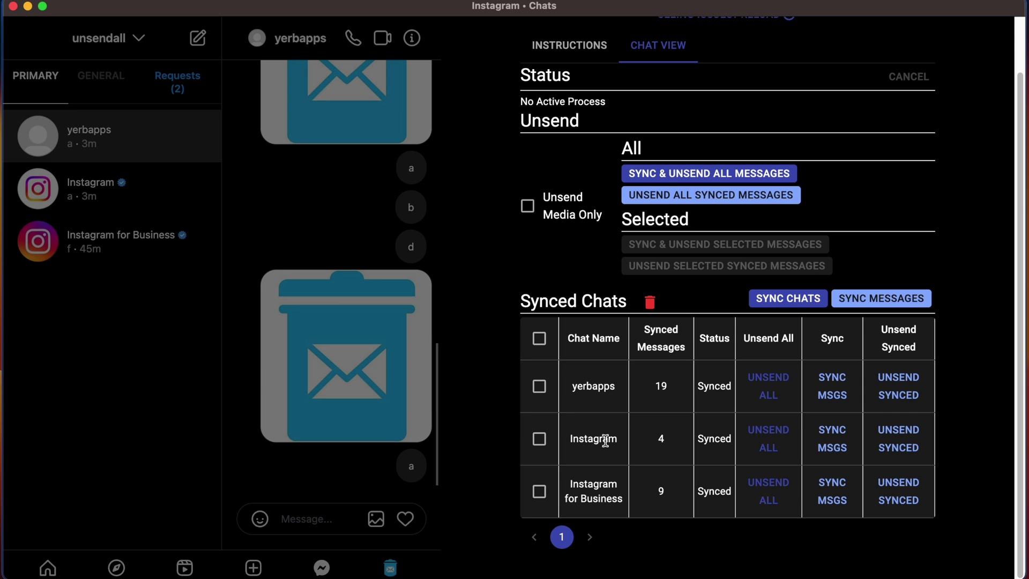
- Sync and unsend the selected Instagram and Instagram for Business chats, then stop the run
{"action": "left_click", "coordinate": [540, 440]}
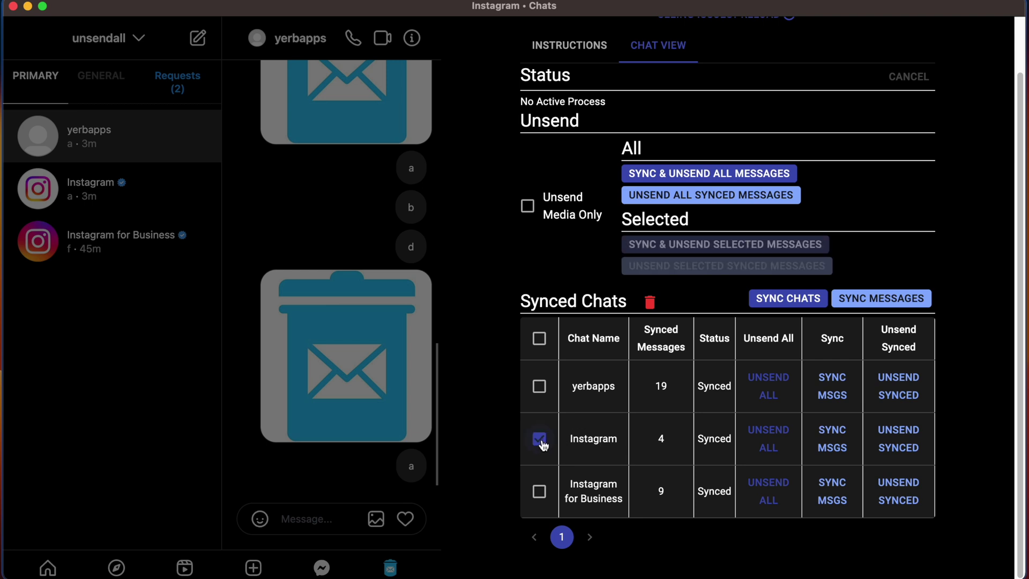
{"action": "left_click", "coordinate": [540, 492]}
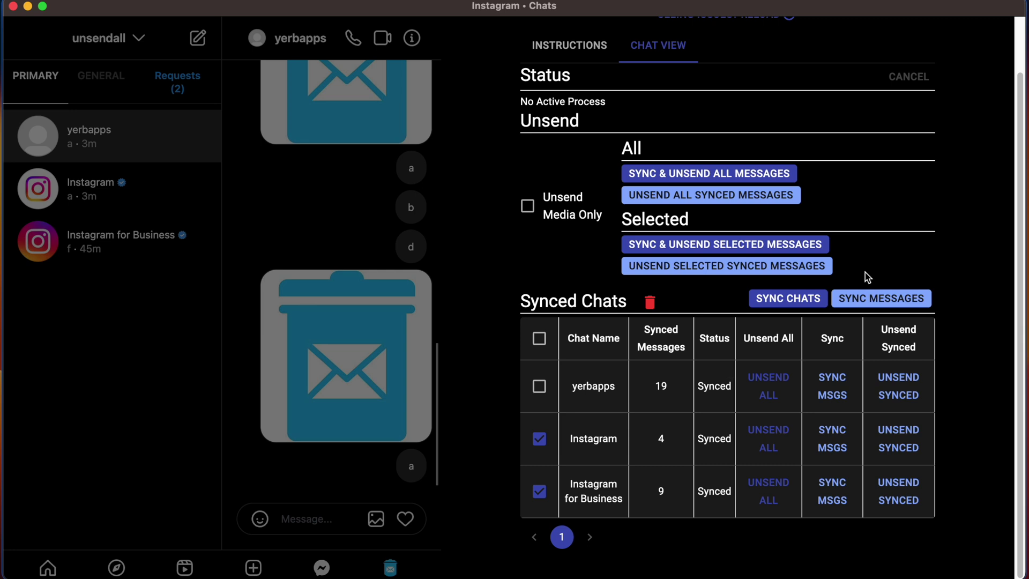
{"action": "left_click", "coordinate": [753, 244]}
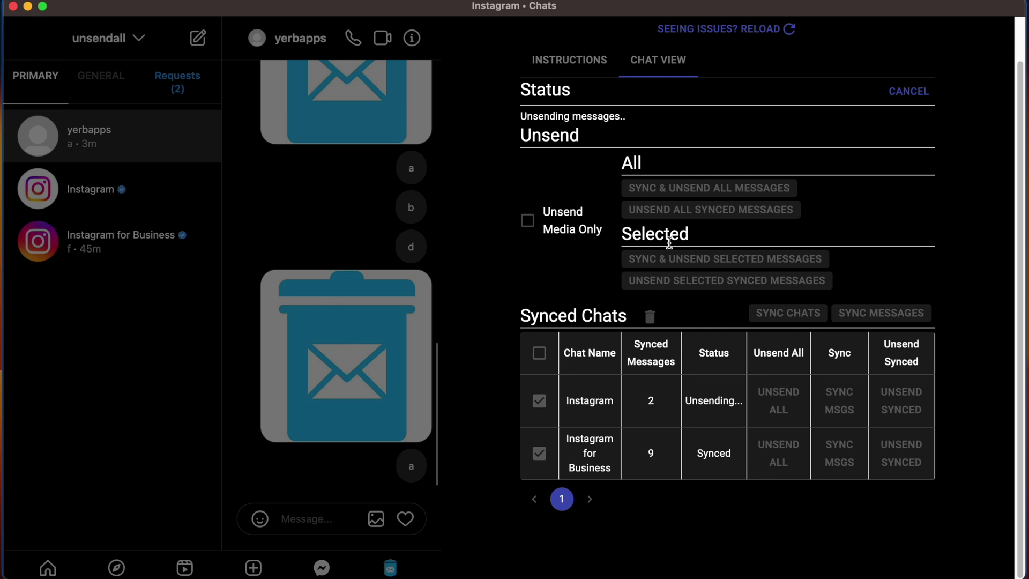
{"action": "left_click", "coordinate": [910, 95]}
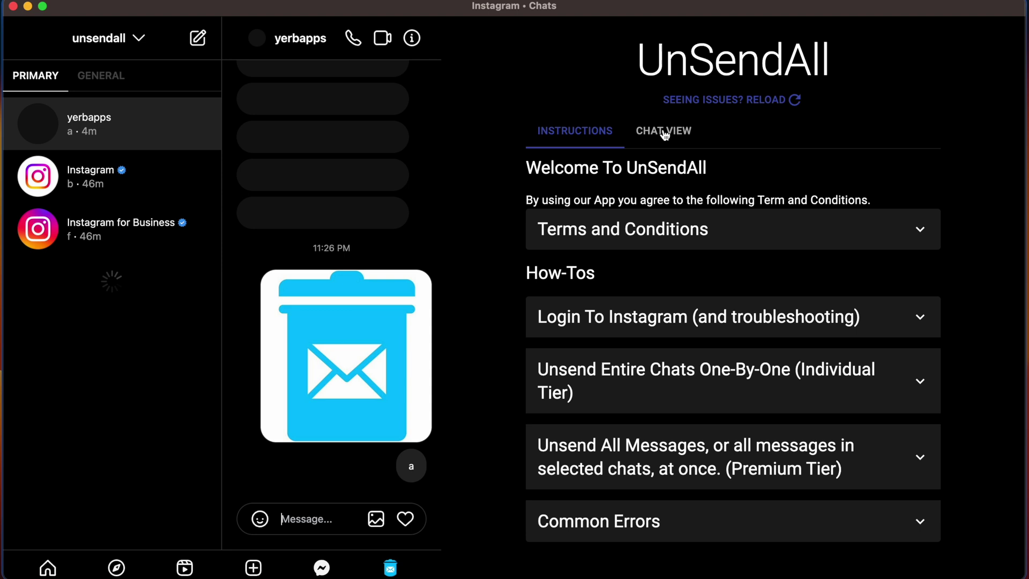
- Back in Chat View, select the Instagram and Instagram for Business chats again
{"action": "left_click", "coordinate": [664, 133]}
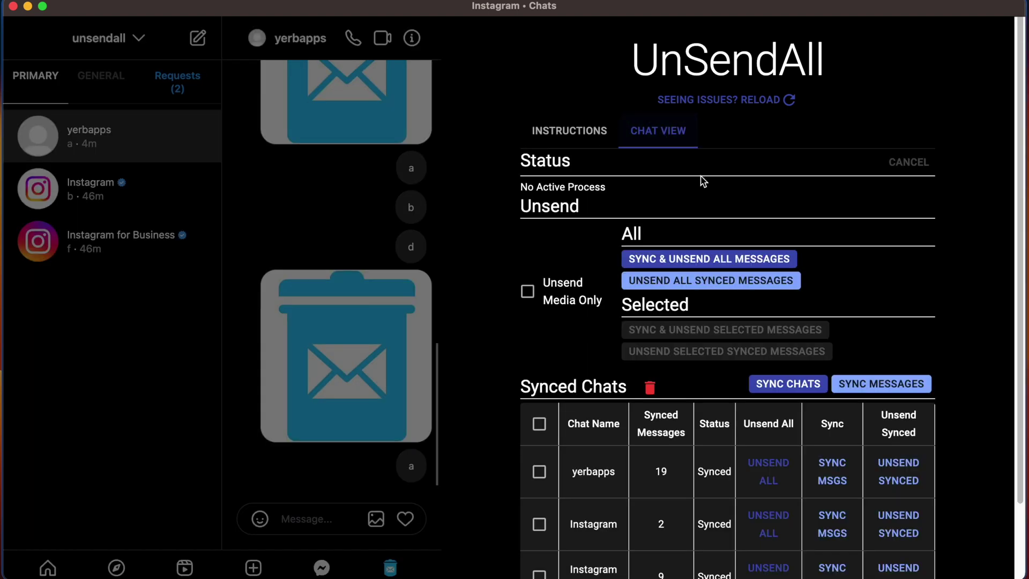
{"action": "scroll", "coordinate": [701, 179], "scroll_direction": "down", "scroll_amount": 3}
{"action": "left_click", "coordinate": [540, 440]}
{"action": "left_click", "coordinate": [540, 492]}
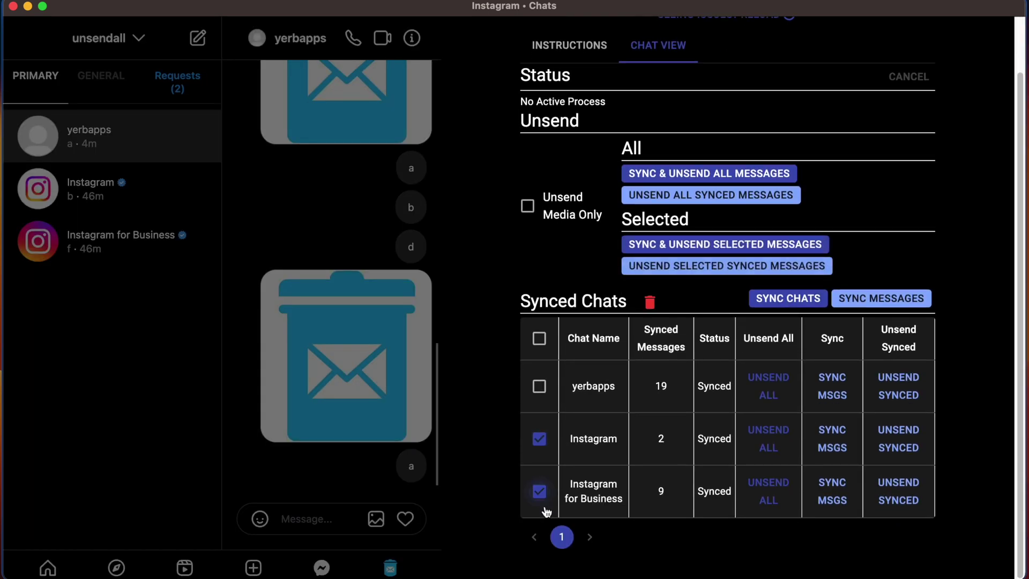
- Unsend the selected chats' synced messages, stop the run, and switch on media-only unsending
{"action": "left_click", "coordinate": [799, 268]}
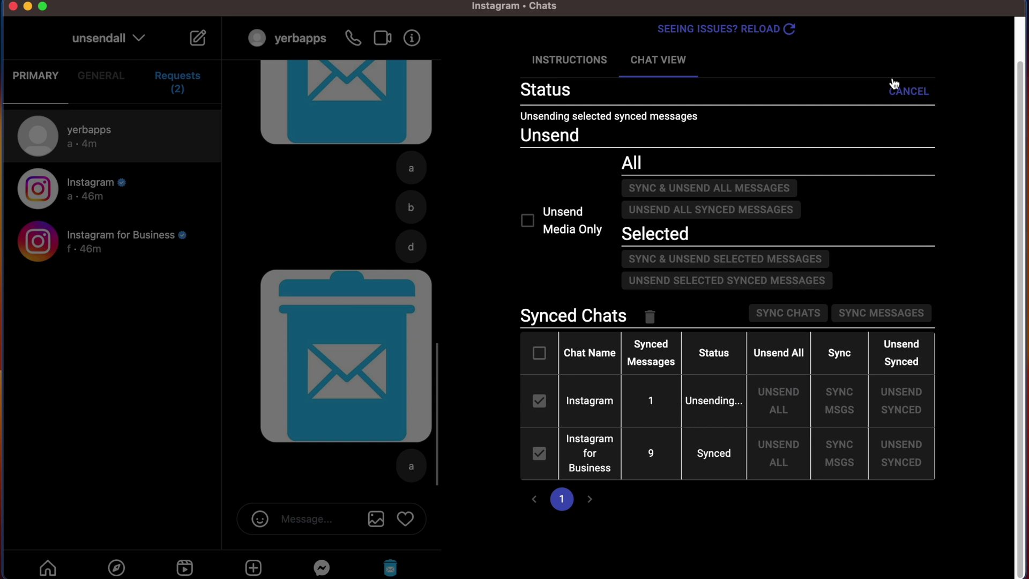
{"action": "left_click", "coordinate": [906, 92]}
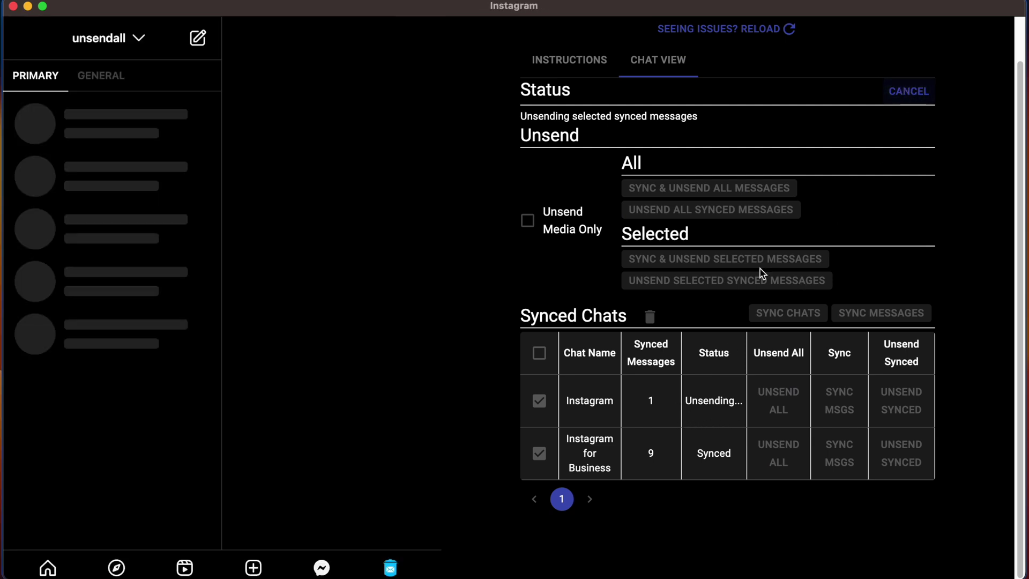
{"action": "left_click", "coordinate": [685, 139]}
{"action": "scroll", "coordinate": [858, 205], "scroll_direction": "down", "scroll_amount": 2}
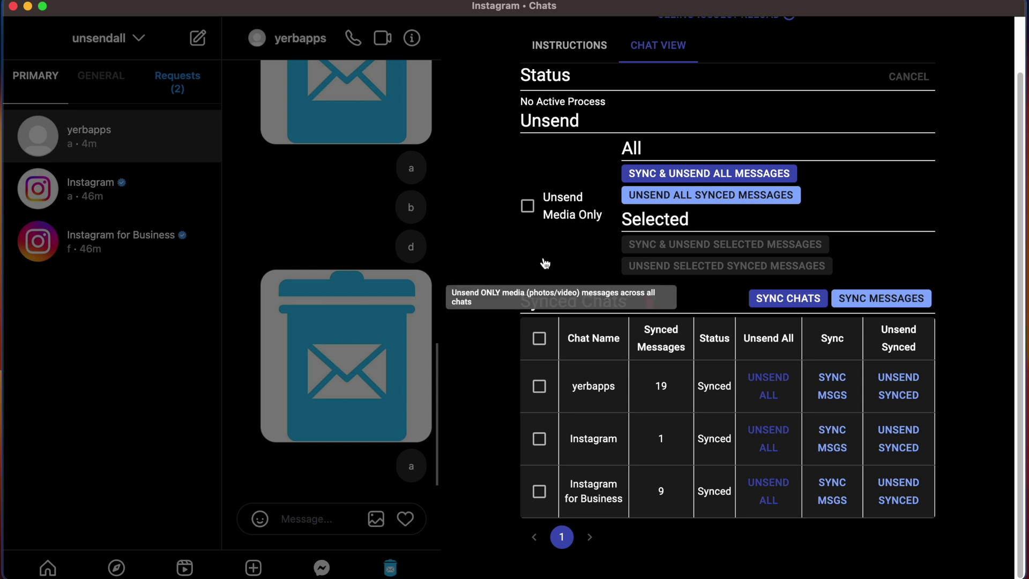
{"action": "left_click", "coordinate": [532, 212]}
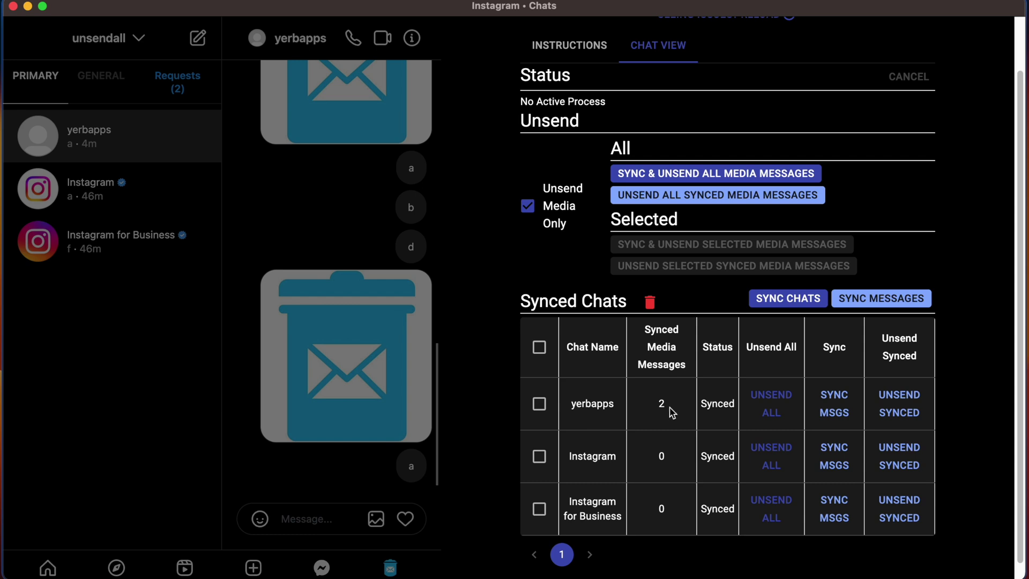
- Keep Unsend Media Only on, pick the yerbapps chat, and unsend its synced media
{"action": "left_click", "coordinate": [551, 214]}
{"action": "double_click", "coordinate": [551, 213]}
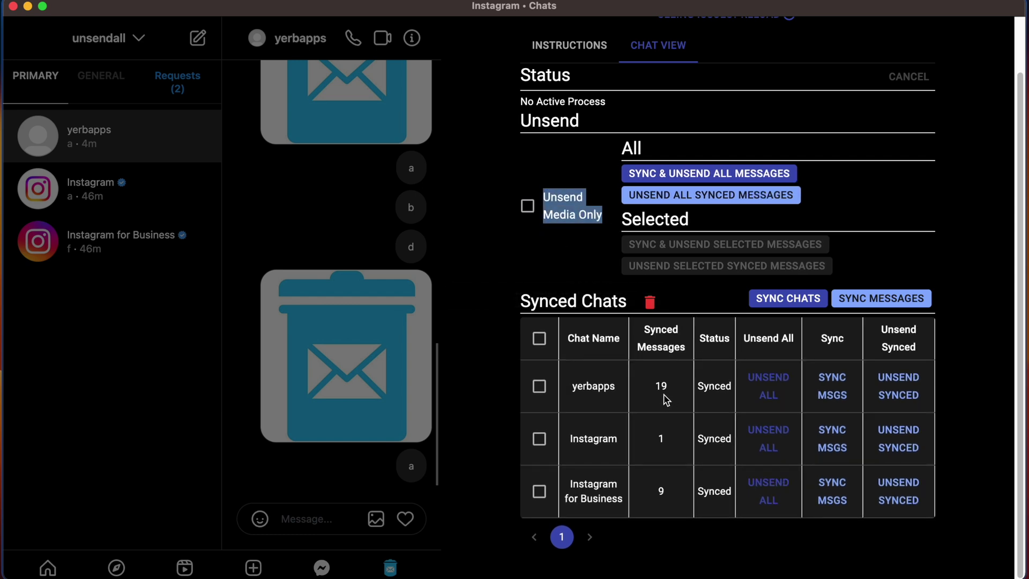
{"action": "left_click", "coordinate": [548, 218]}
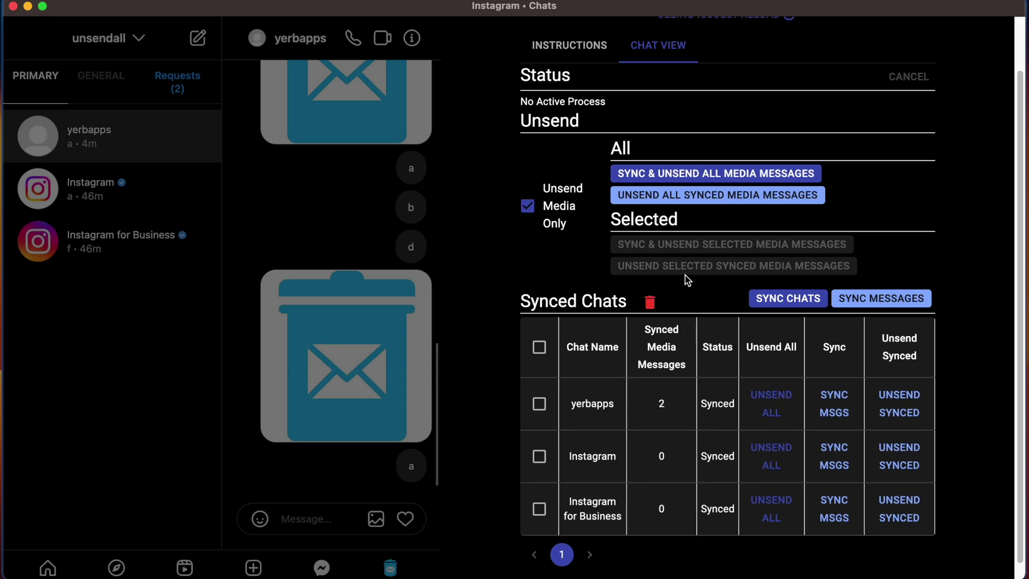
{"action": "left_click", "coordinate": [763, 201]}
{"action": "left_click", "coordinate": [529, 409]}
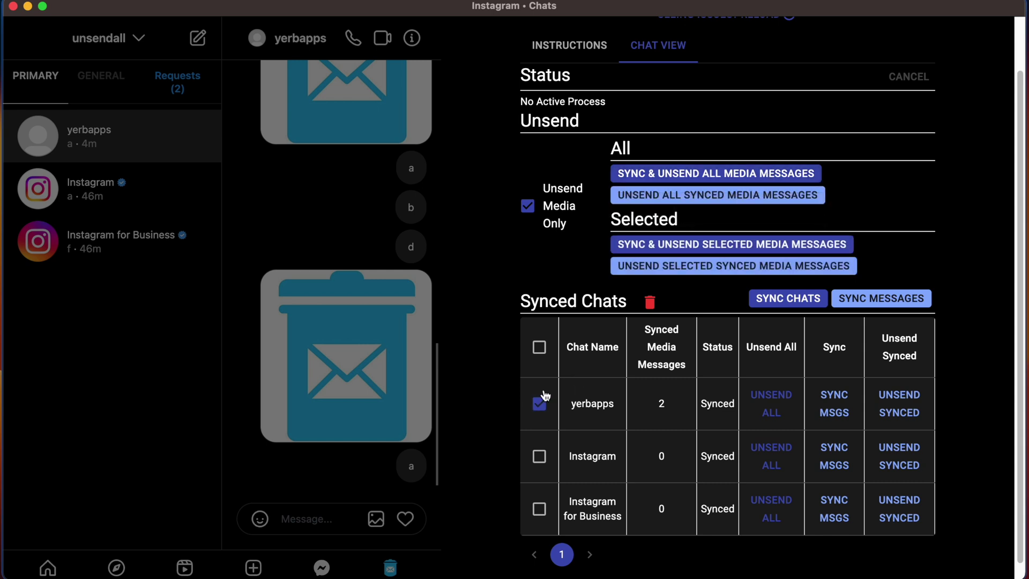
{"action": "left_click", "coordinate": [727, 203]}
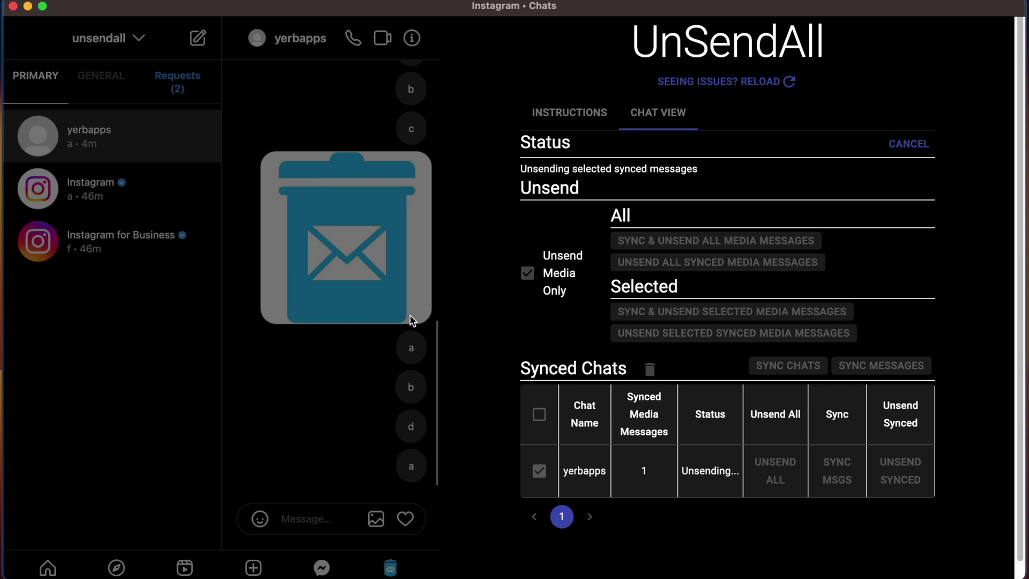
- Stop the media unsend at 17 yerbapps messages and delete all stored synced chat data
{"action": "left_click", "coordinate": [921, 168]}
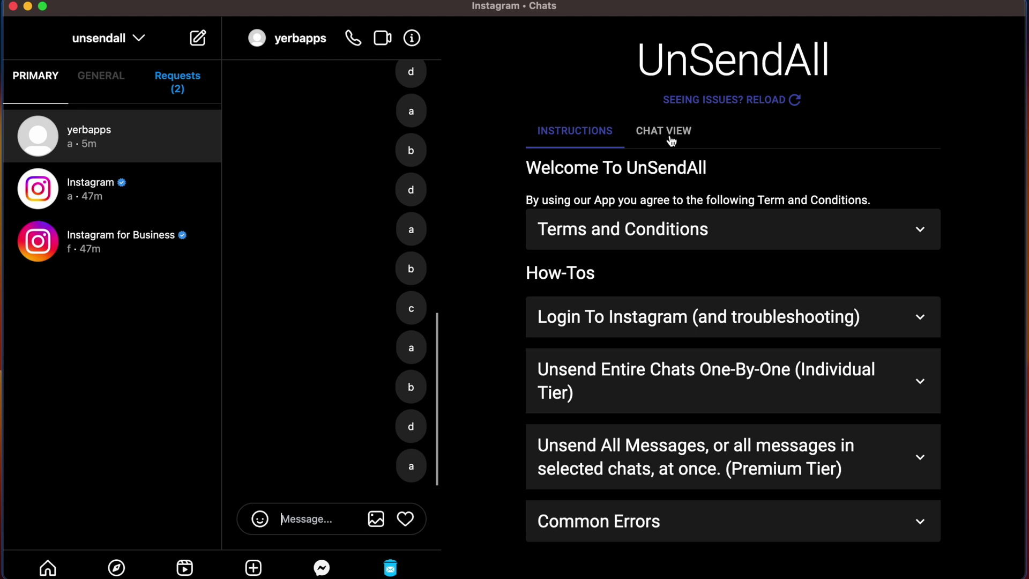
{"action": "left_click", "coordinate": [668, 135]}
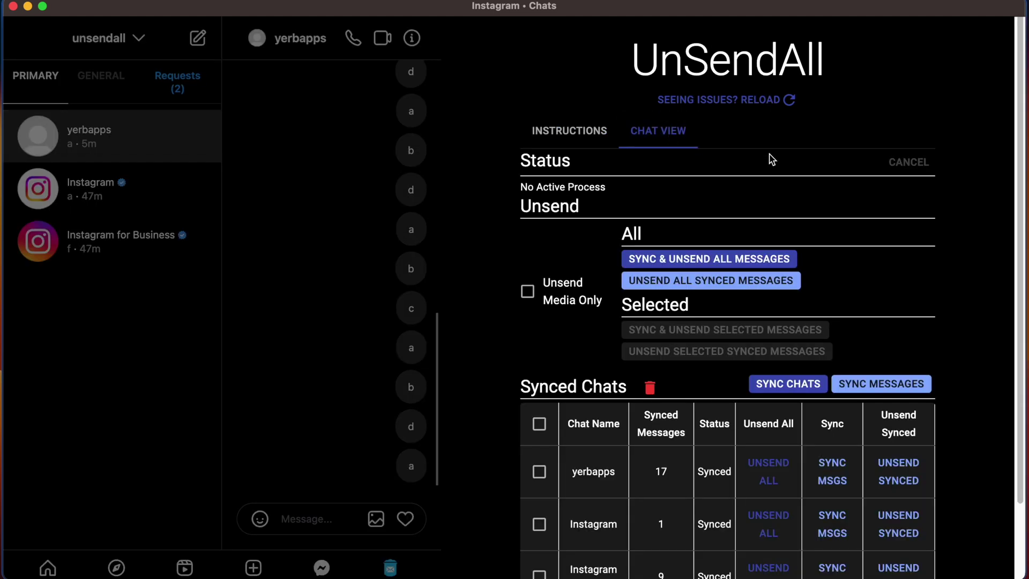
{"action": "scroll", "coordinate": [771, 160], "scroll_direction": "down", "scroll_amount": 3}
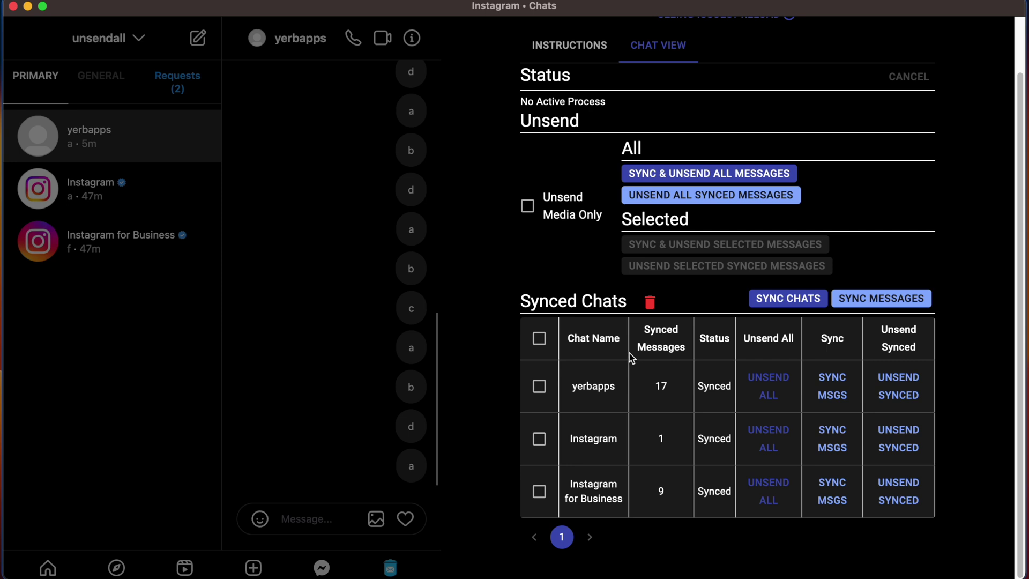
{"action": "left_click", "coordinate": [649, 302]}
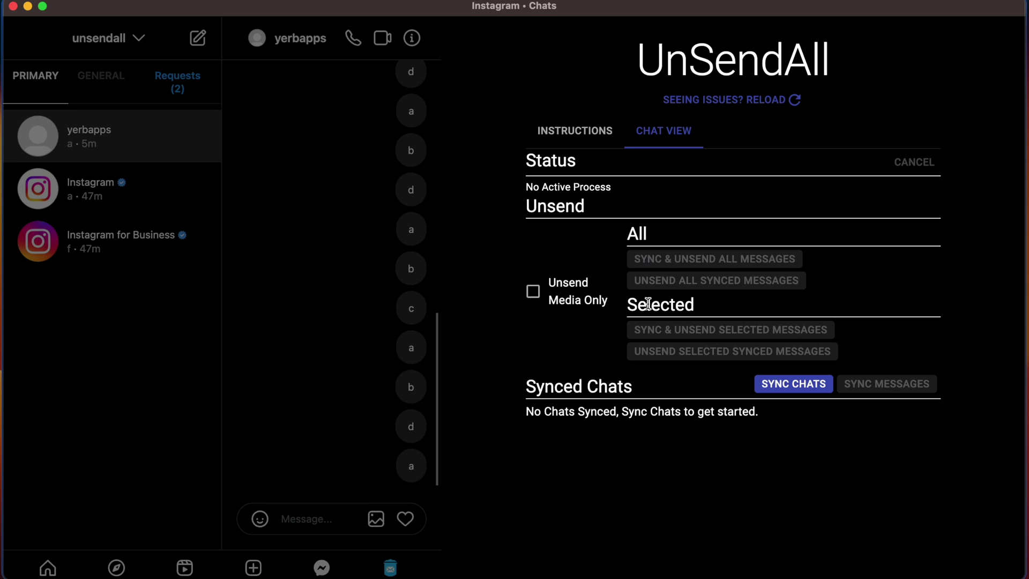
- Re-sync the list of chats and select every chat in the table
{"action": "left_click", "coordinate": [794, 383]}
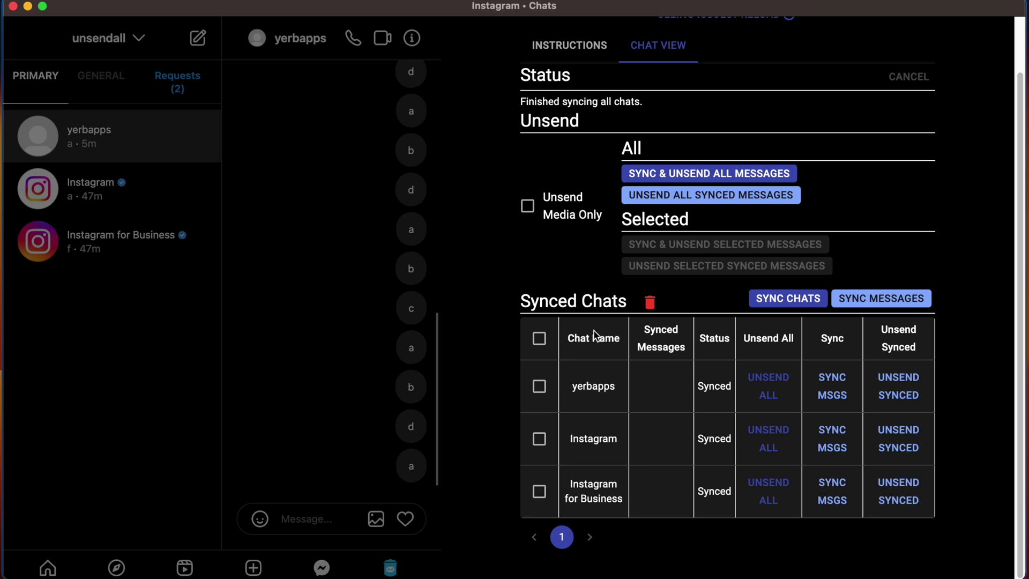
{"action": "left_click", "coordinate": [539, 339]}
- Deselect all chats, unsend the whole yerbapps chat, and stop it at 16 messages
{"action": "left_click", "coordinate": [539, 339]}
{"action": "left_click", "coordinate": [768, 393]}
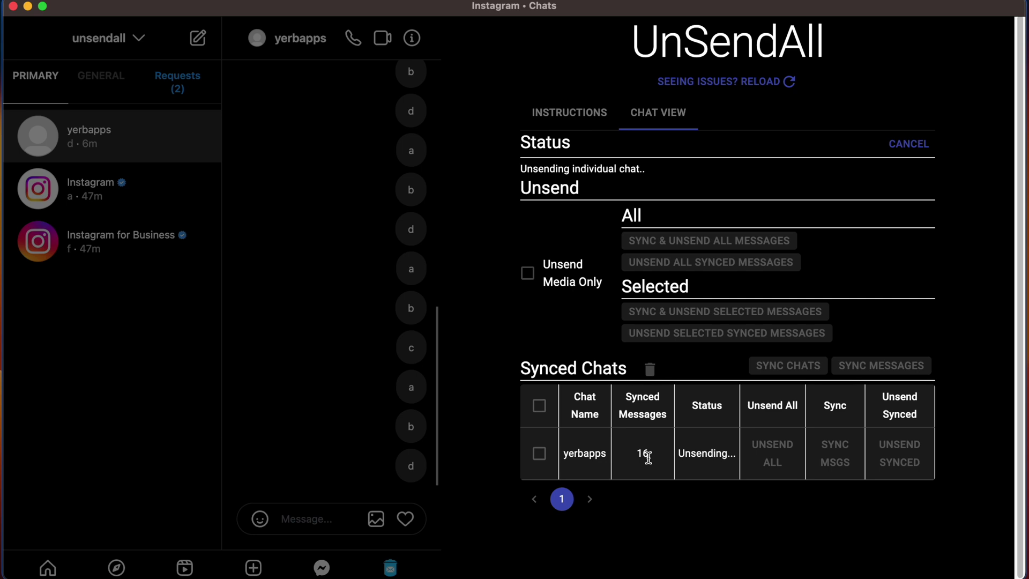
{"action": "left_click", "coordinate": [913, 145]}
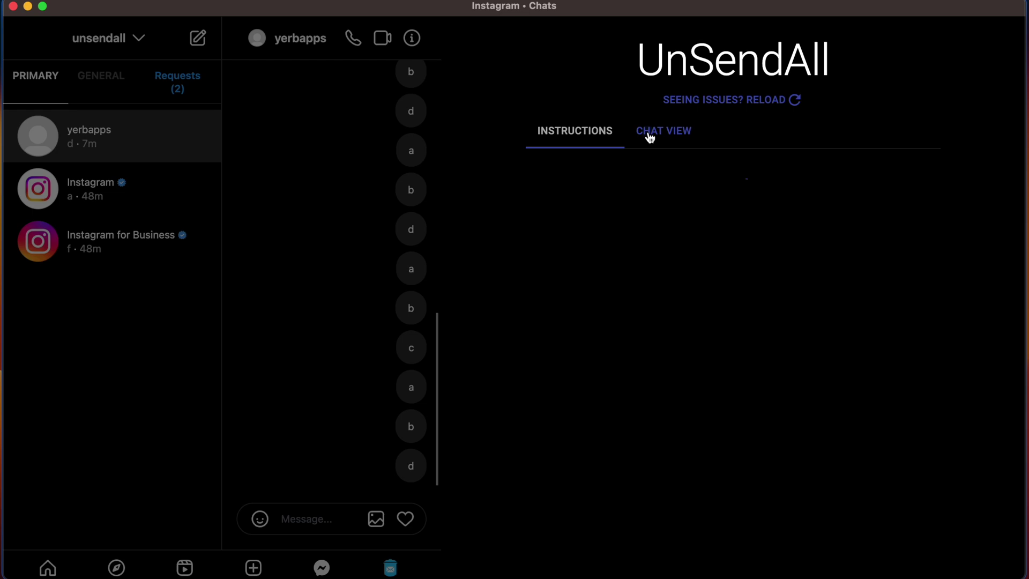
{"action": "left_click", "coordinate": [649, 134]}
- Sync and unsend Instagram's message, sync Instagram for Business (9), and unsend yerbapps's synced messages
{"action": "scroll", "coordinate": [803, 407], "scroll_direction": "down", "scroll_amount": 3}
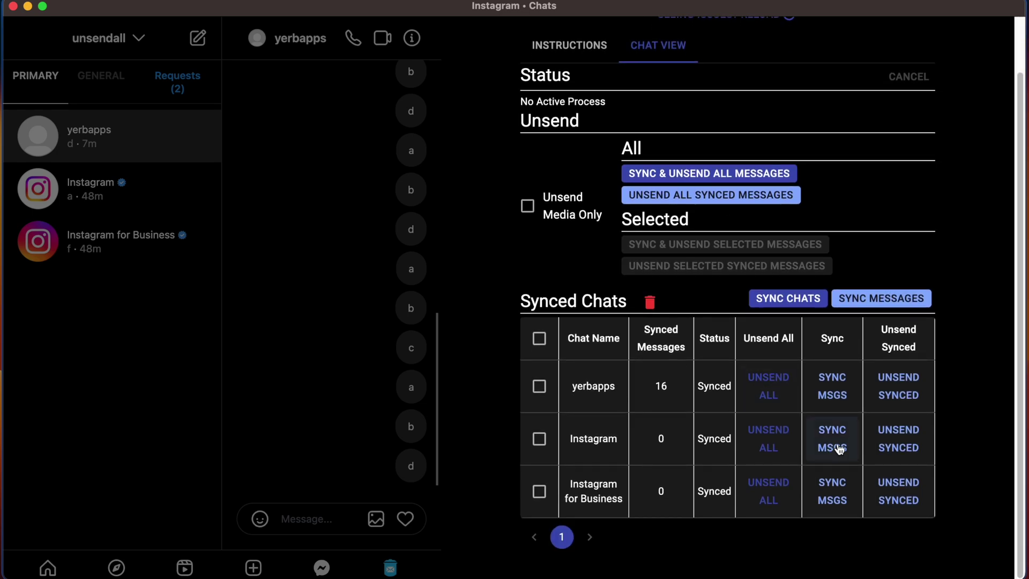
{"action": "left_click", "coordinate": [834, 452]}
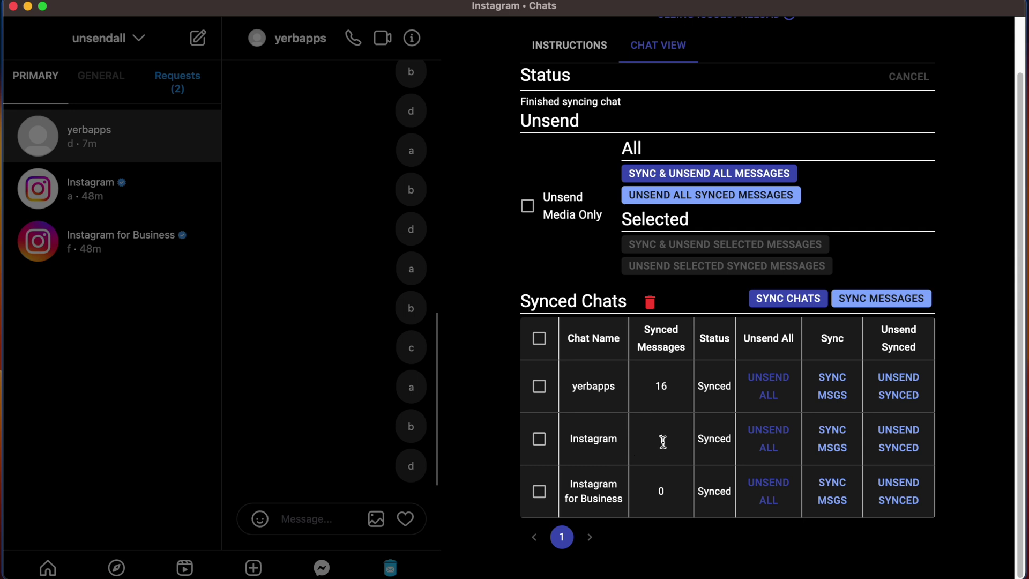
{"action": "left_click", "coordinate": [906, 448]}
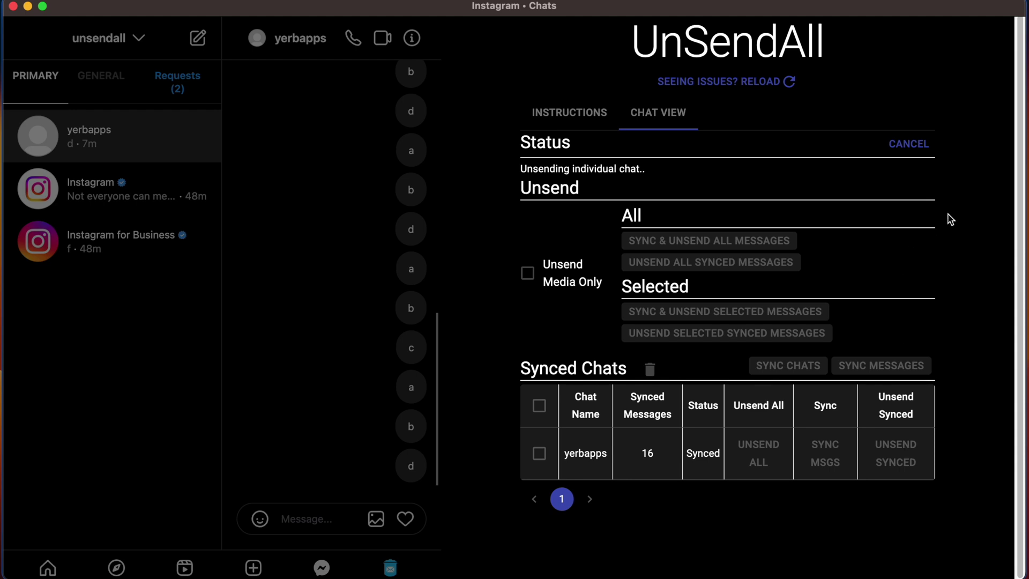
{"action": "scroll", "coordinate": [857, 212], "scroll_direction": "down", "scroll_amount": 2}
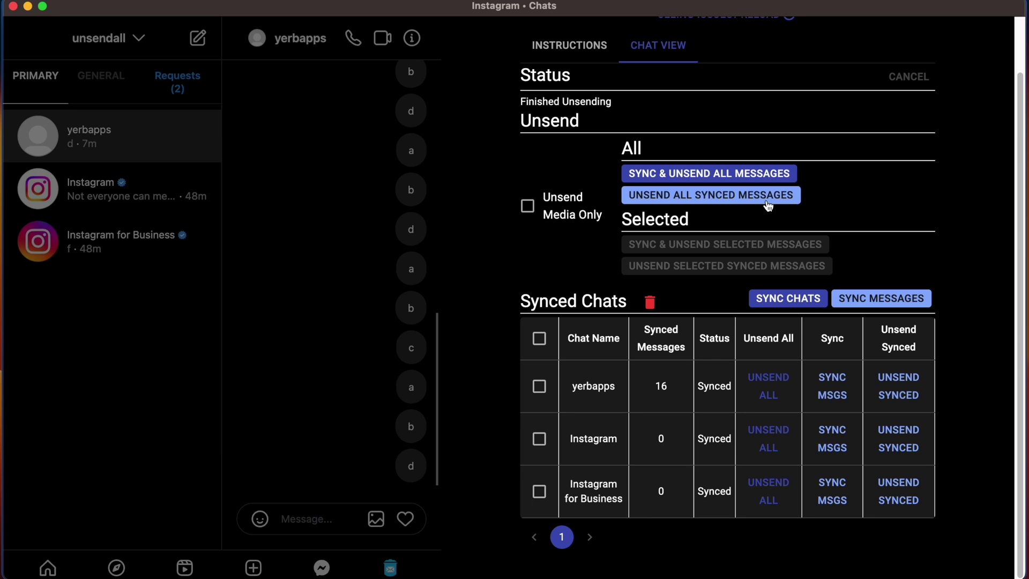
{"action": "left_click", "coordinate": [823, 501]}
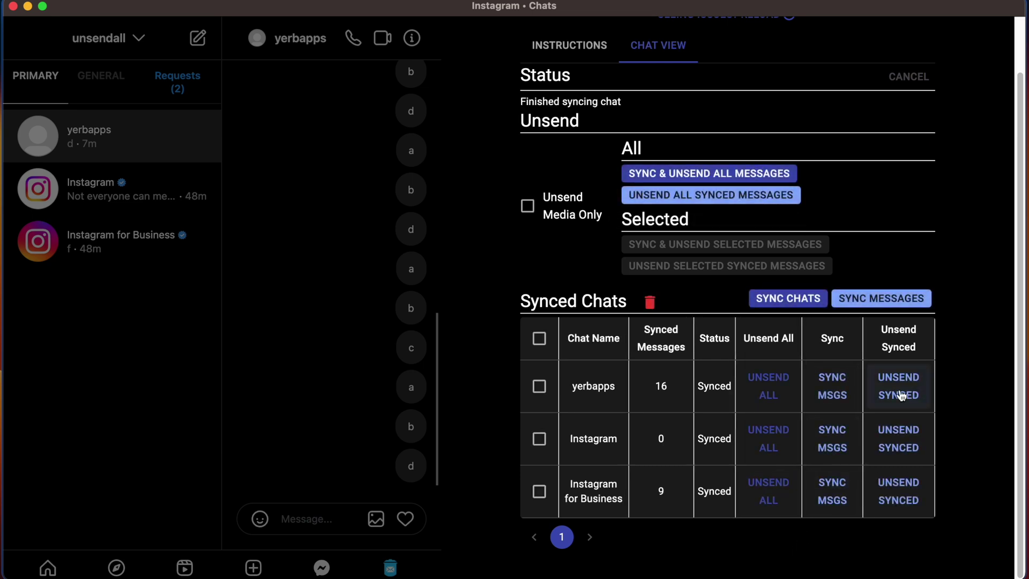
{"action": "left_click", "coordinate": [900, 395]}
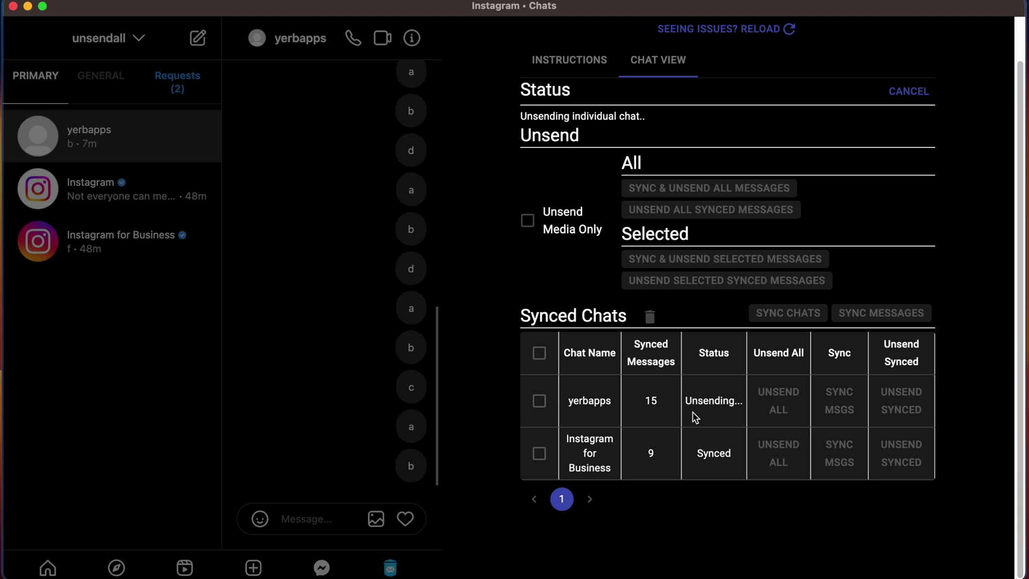
- Cancel the yerbapps unsend at 14 messages, then wipe all synced chats from Chat View
{"action": "left_click", "coordinate": [903, 92]}
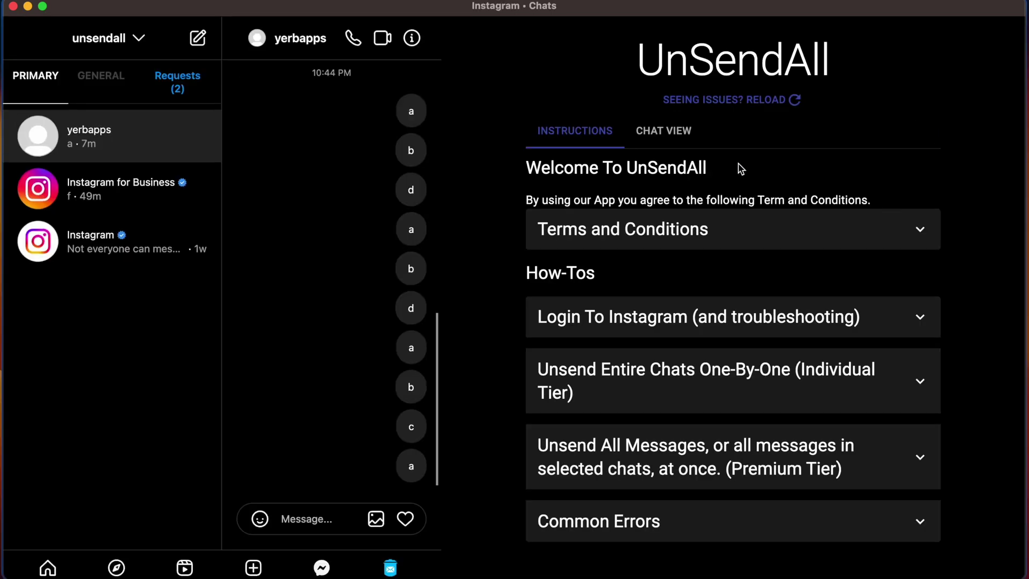
{"action": "left_click", "coordinate": [700, 146]}
{"action": "scroll", "coordinate": [959, 161], "scroll_direction": "down", "scroll_amount": 2}
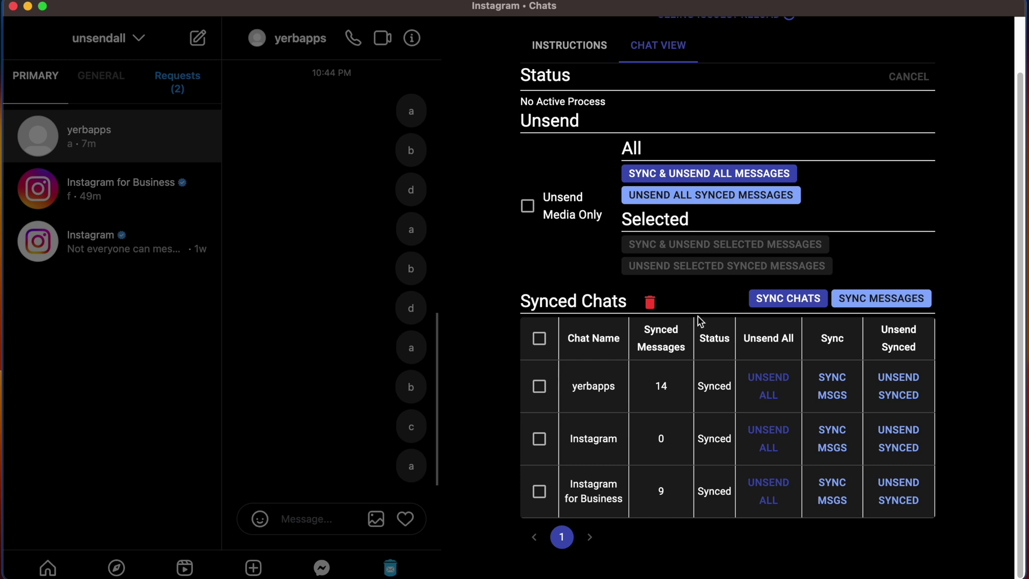
{"action": "left_click", "coordinate": [650, 304]}
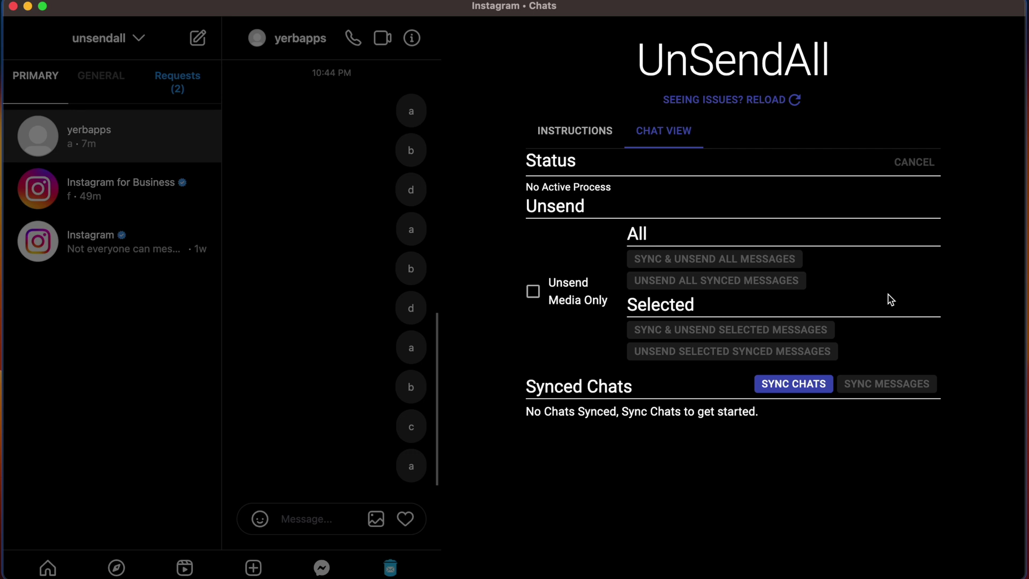